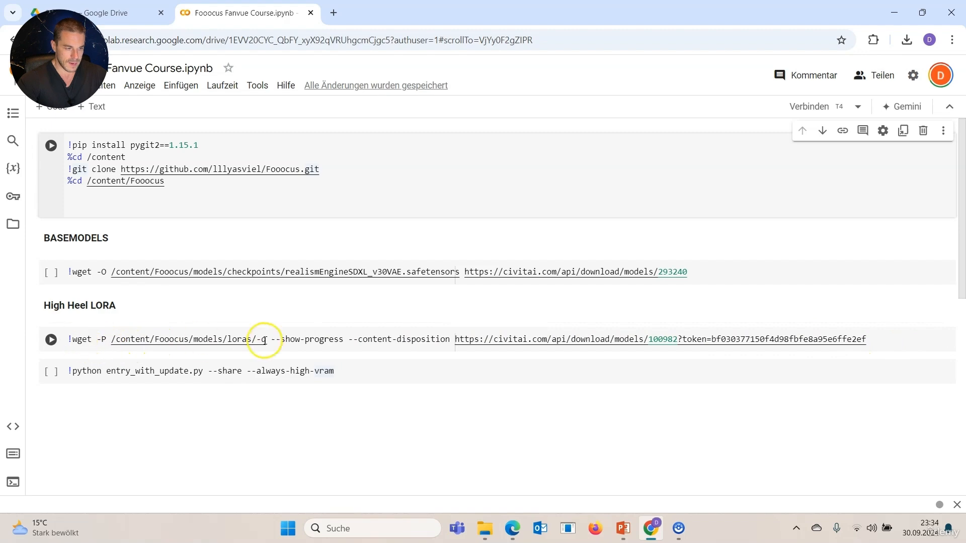
Review the LoRA download command in the PDF guide in Edge, and return to the Colab notebook in Chrome
click(508, 537)
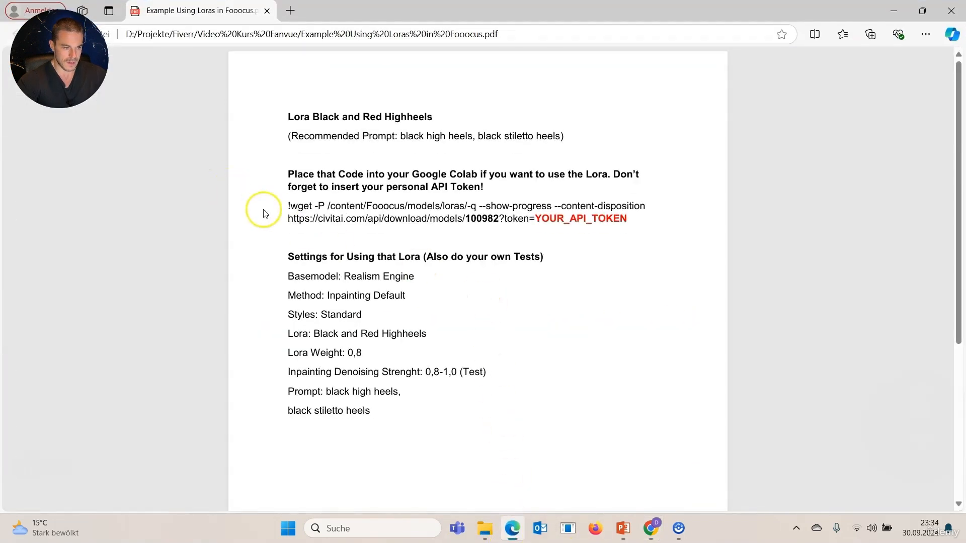
drag(289, 205, 632, 233)
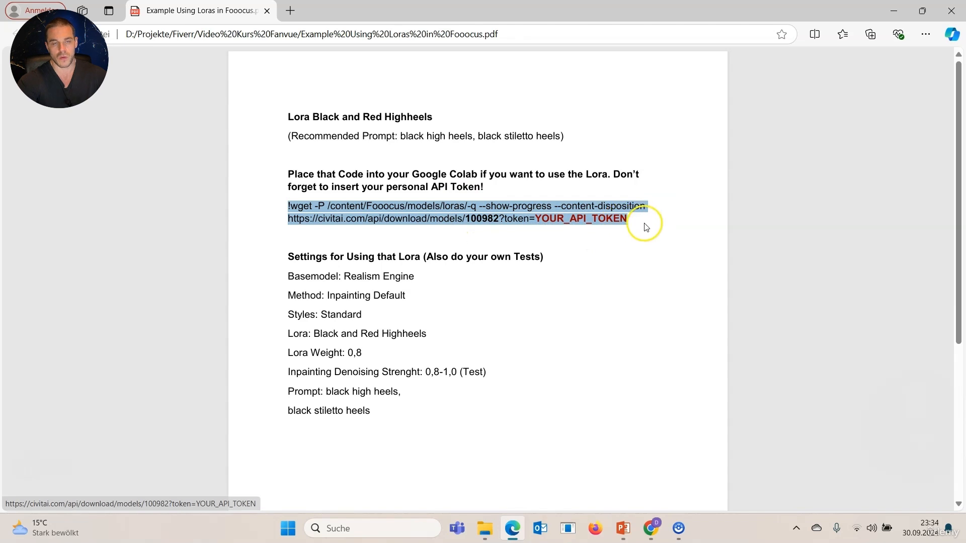
click(651, 528)
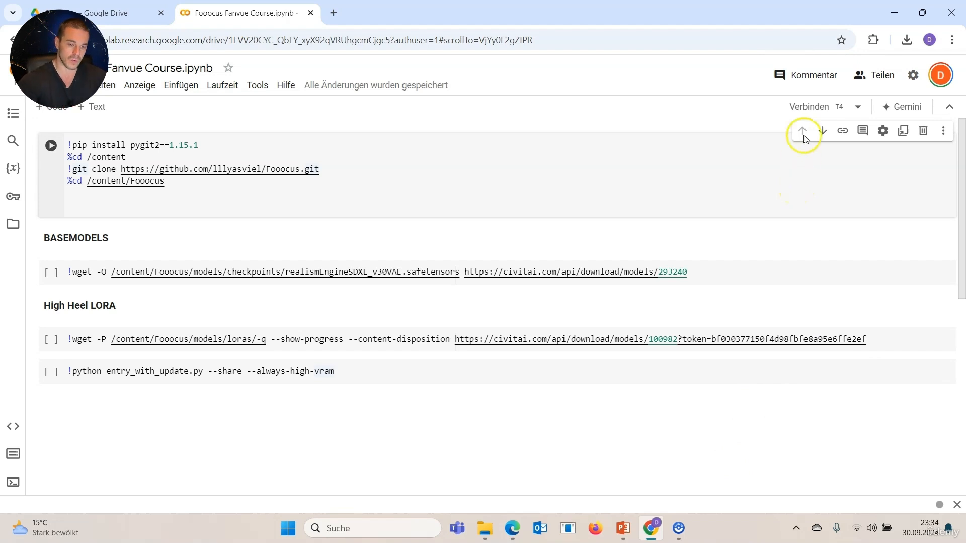
Connect the notebook to the T4 runtime and run the Fooocus installation and base model download cells
click(809, 106)
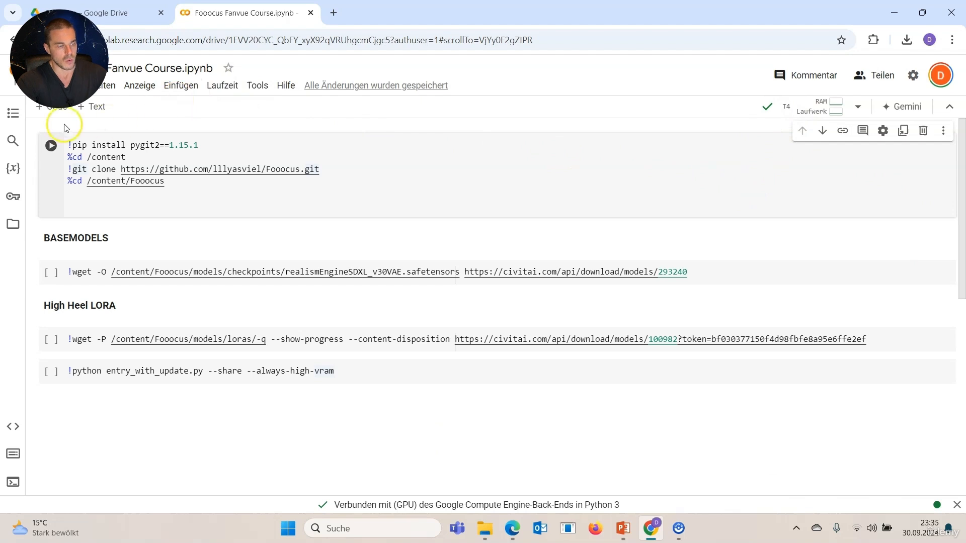
click(51, 146)
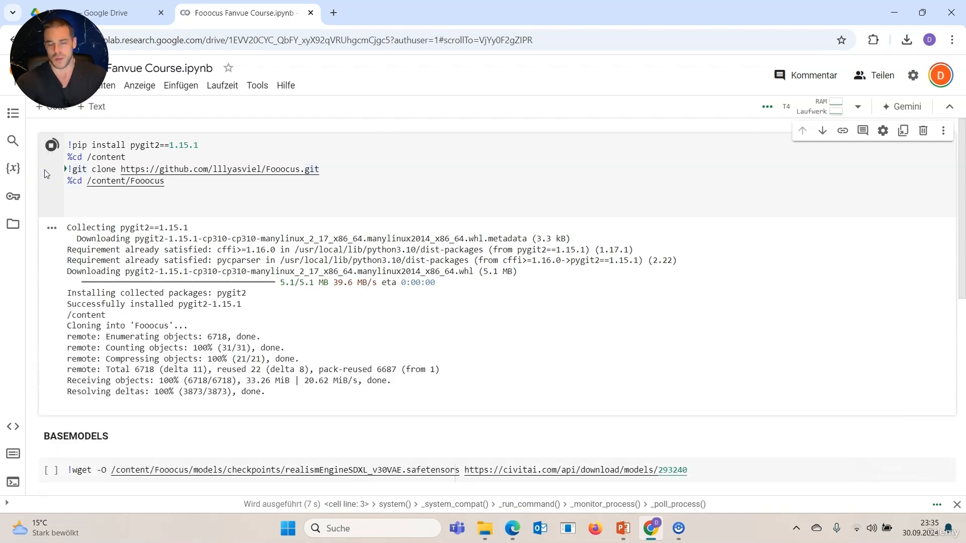
scroll(44, 170, down, 3)
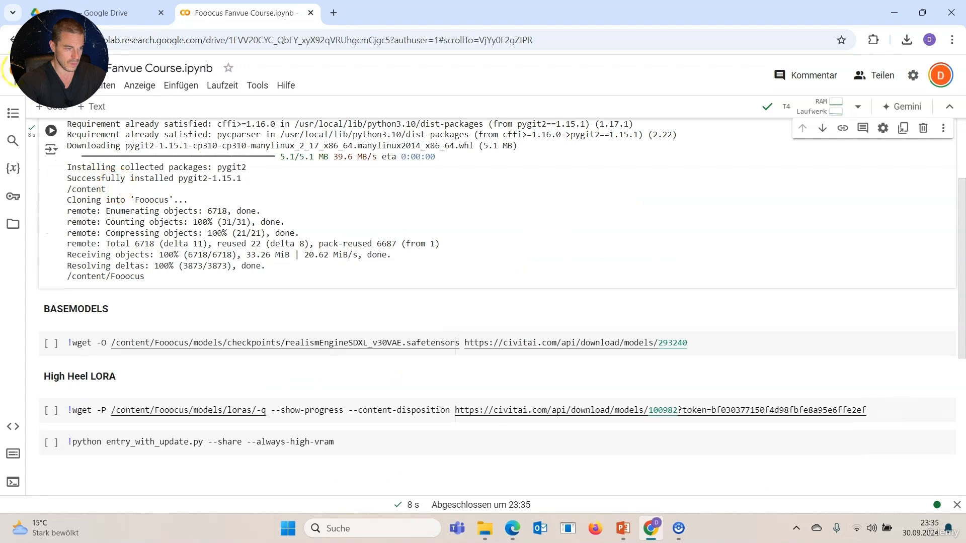
scroll(82, 187, down, 3)
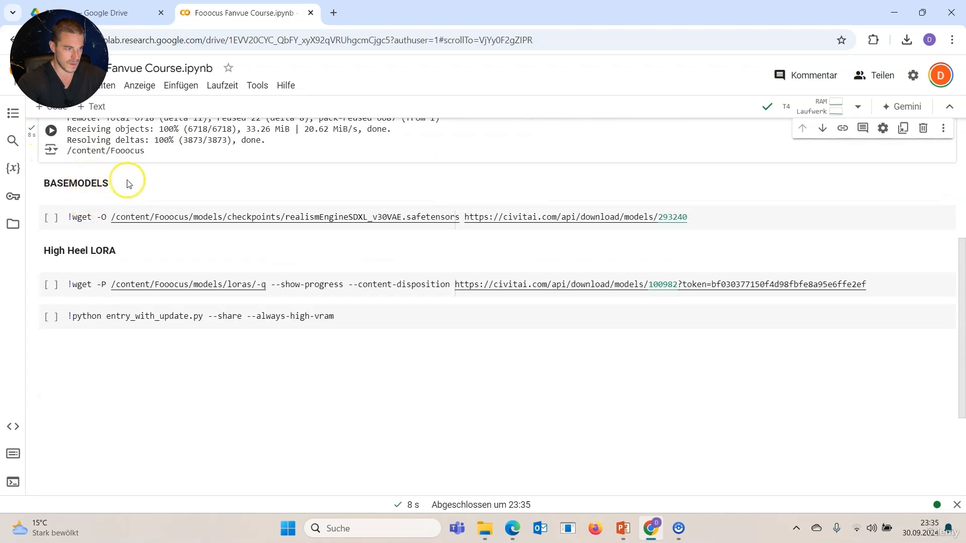
click(51, 218)
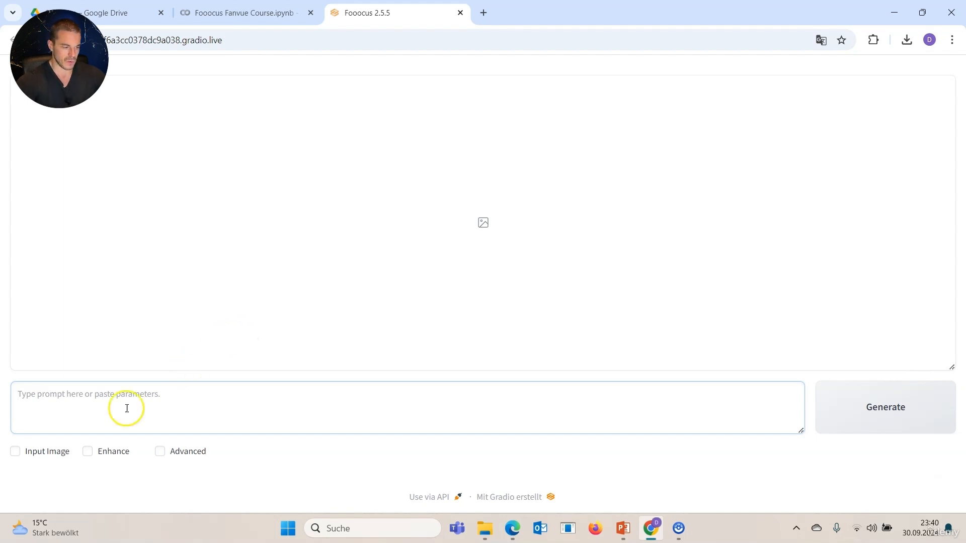
Enable Input Image in Fooocus and load the PNG of the woman from the Downloads folder as the Inpaint or Outpaint image
click(58, 452)
scroll(317, 433, down, 3)
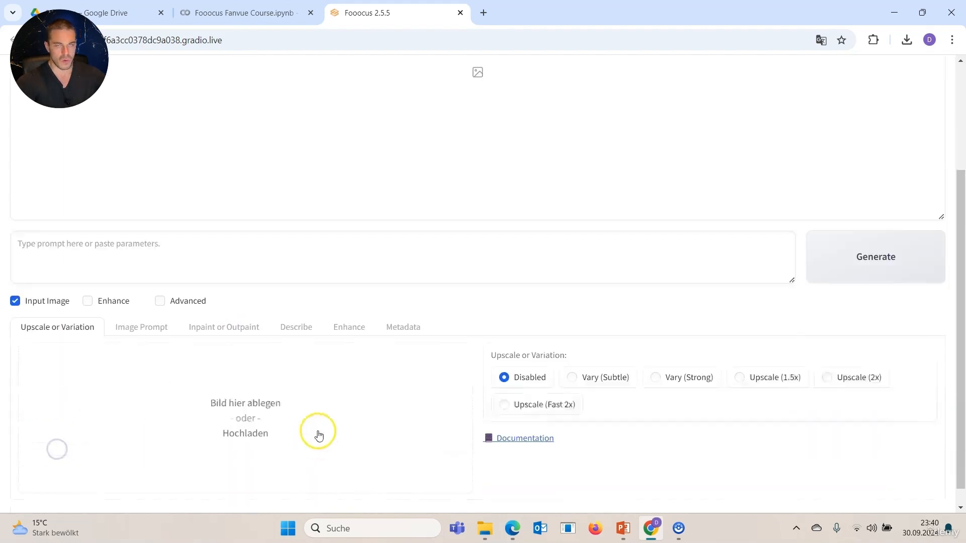
click(230, 306)
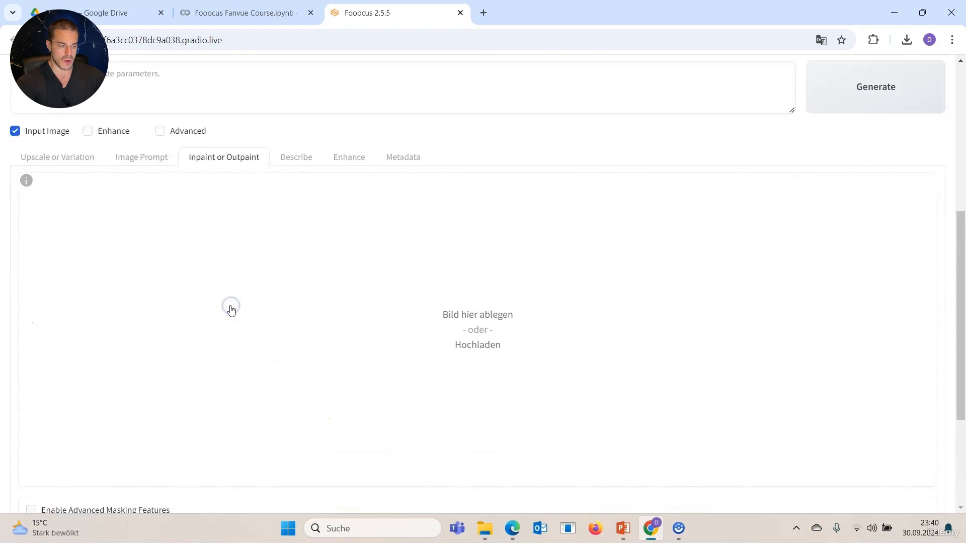
click(484, 528)
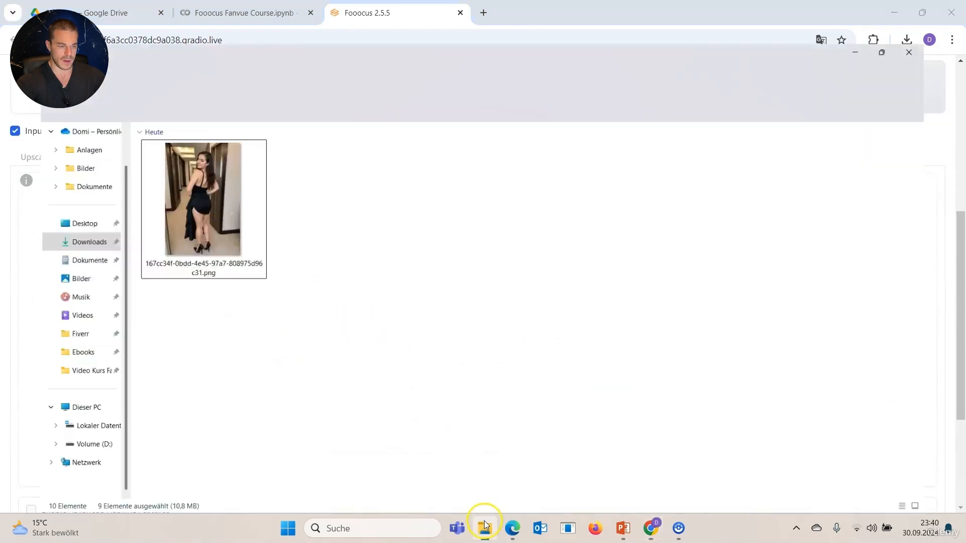
drag(232, 17, 721, 74)
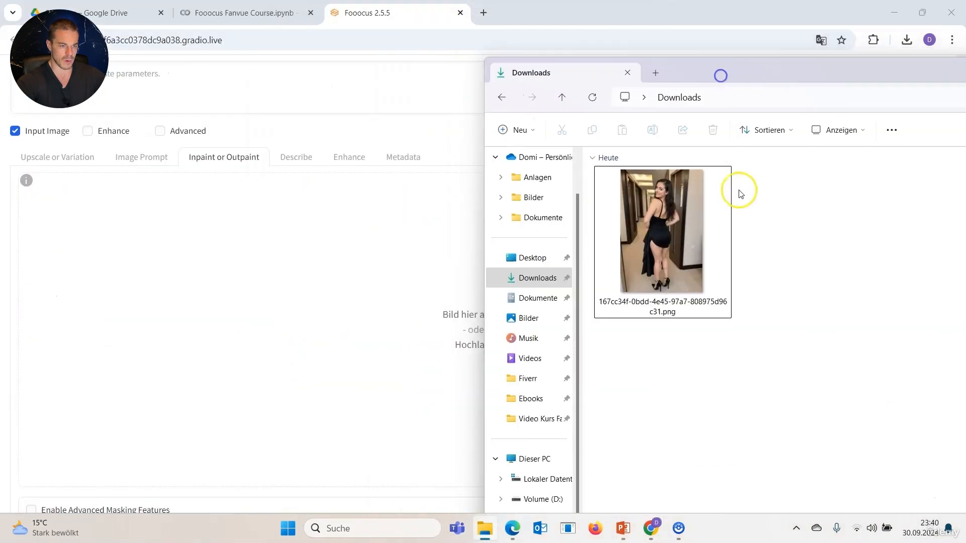
click(684, 218)
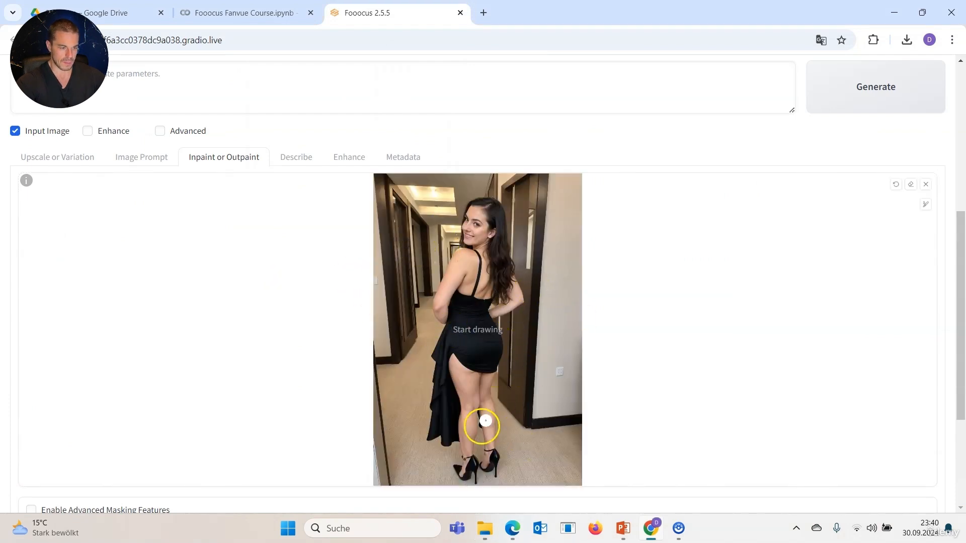
Paint an inpaint mask covering both high-heeled shoes in the loaded image
scroll(431, 398, down, 1)
scroll(466, 428, up, 5)
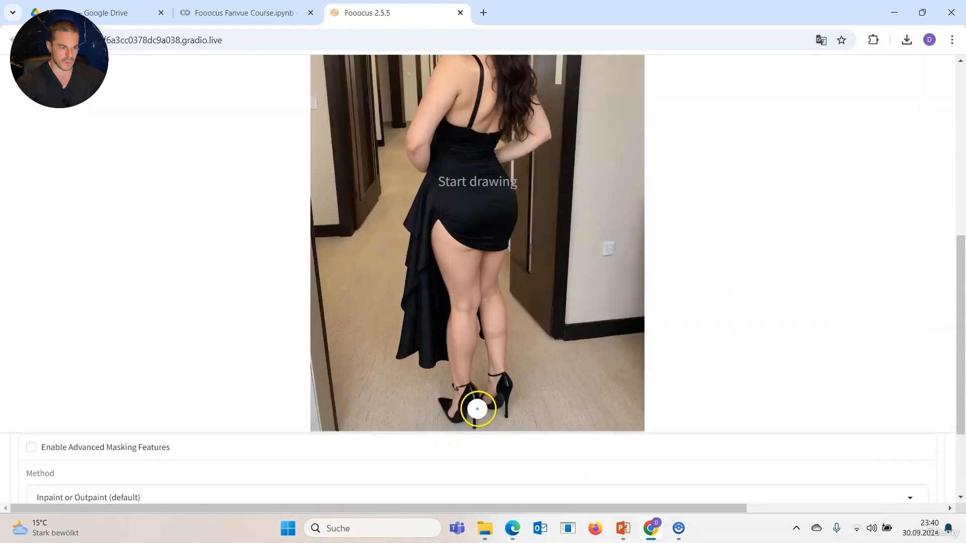
mouse_move(465, 421)
mouse_down()
mouse_move(420, 393)
mouse_move(438, 423)
mouse_move(460, 380)
mouse_move(448, 375)
mouse_move(444, 391)
mouse_move(459, 429)
mouse_move(465, 391)
mouse_move(492, 395)
mouse_move(509, 356)
mouse_move(524, 370)
mouse_move(517, 414)
mouse_move(484, 412)
mouse_move(474, 433)
mouse_move(509, 353)
mouse_move(518, 369)
mouse_move(518, 361)
mouse_up()
drag(449, 371, 475, 383)
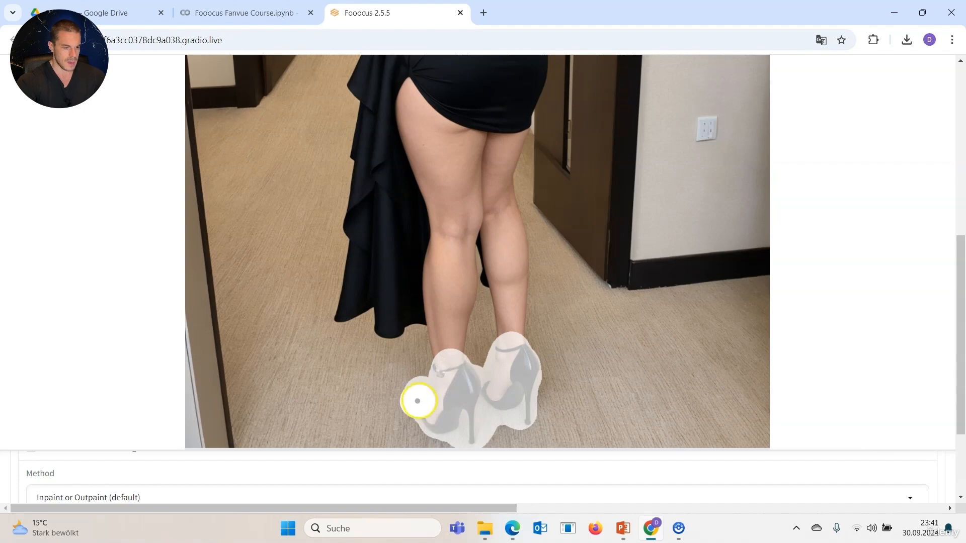
Review the available inpainting methods and keep Inpaint or Outpaint (default)
scroll(405, 357, down, 5)
scroll(215, 380, down, 2)
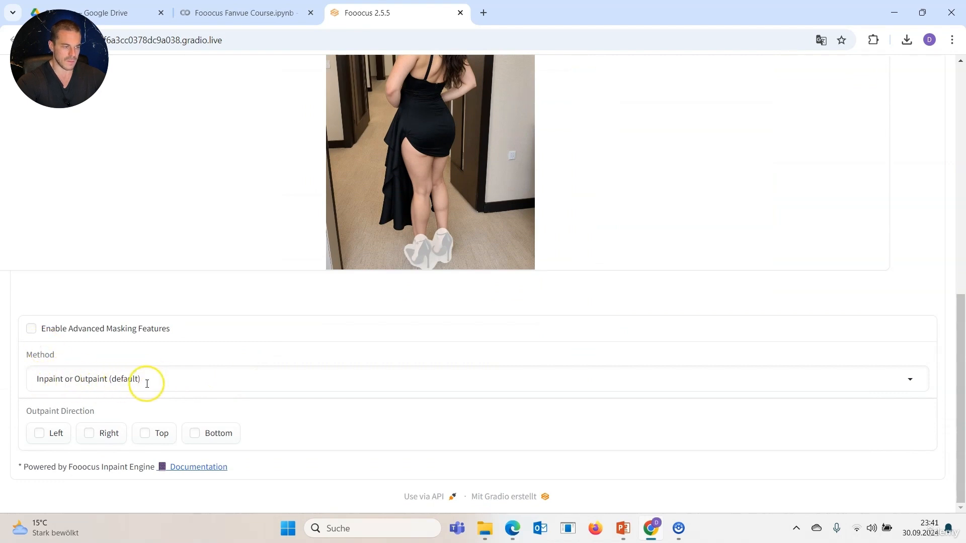
click(108, 381)
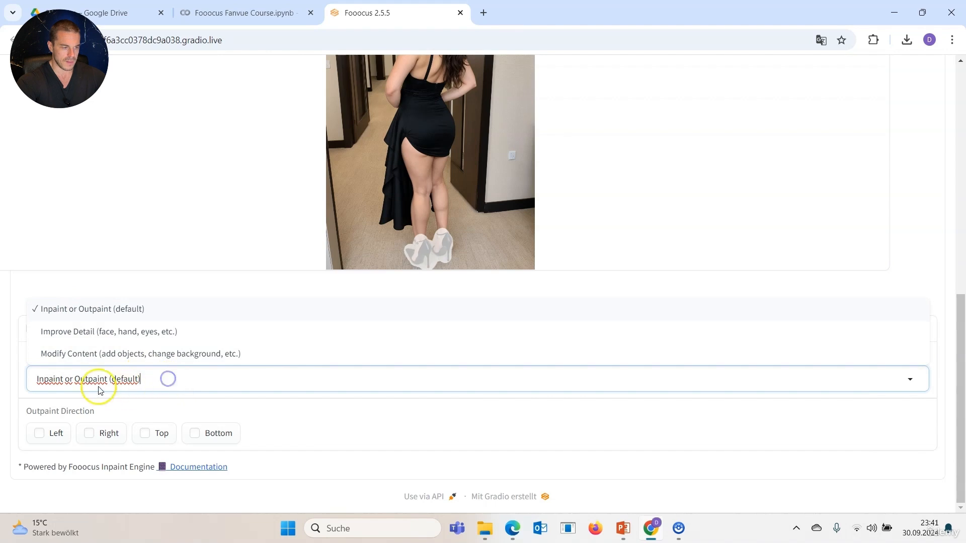
click(367, 421)
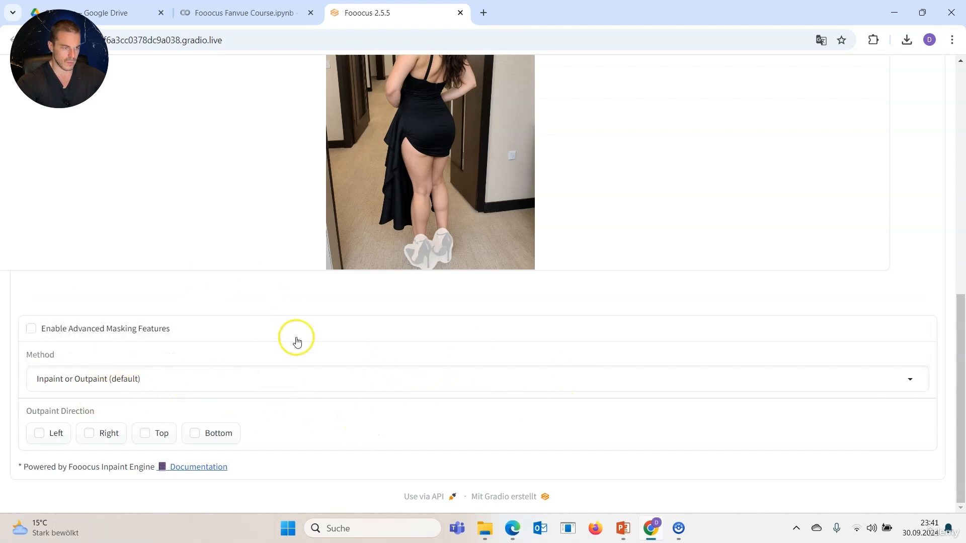
Copy the recommended prompt "black high heels, black stiletto heels" from the PDF guide in Edge
scroll(297, 341, up, 10)
click(185, 269)
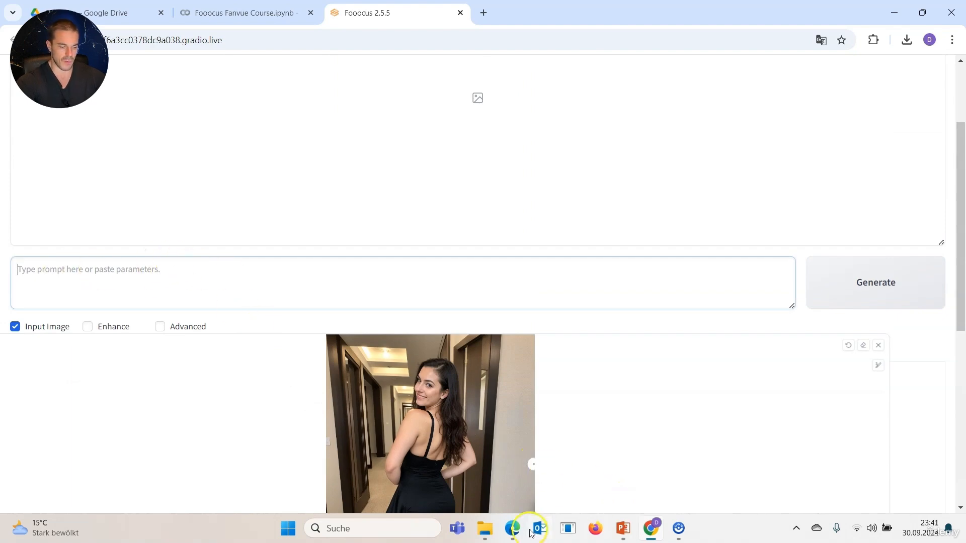
click(513, 528)
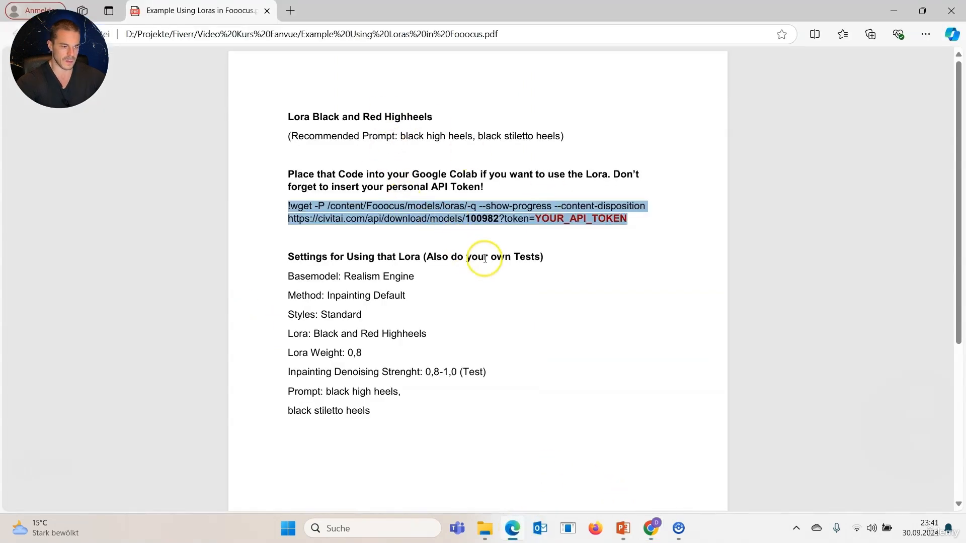
click(468, 236)
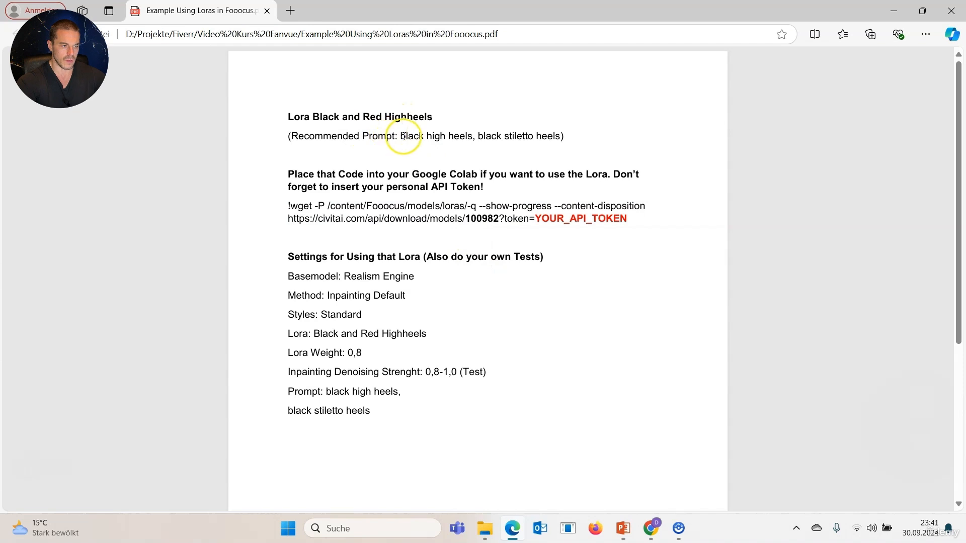
drag(403, 137, 558, 137)
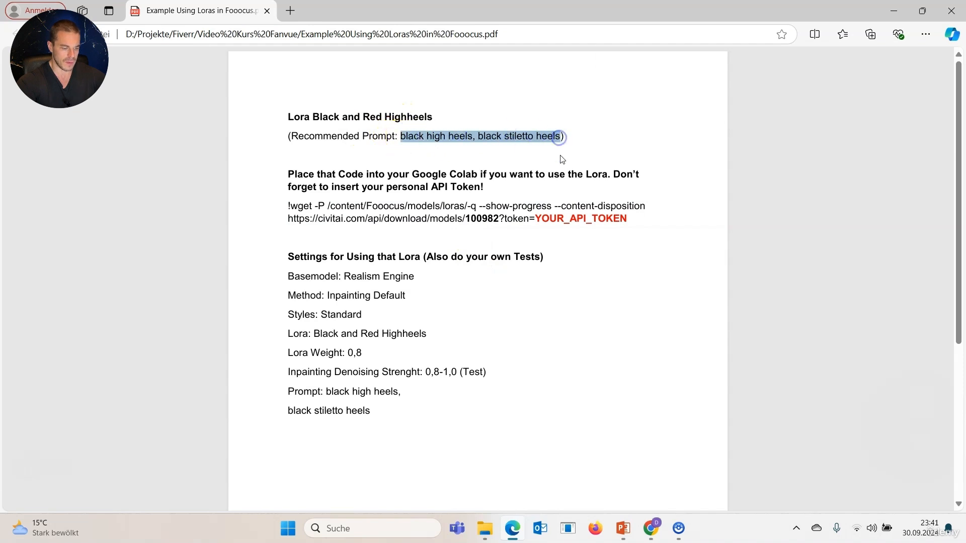
key(ctrl+c)
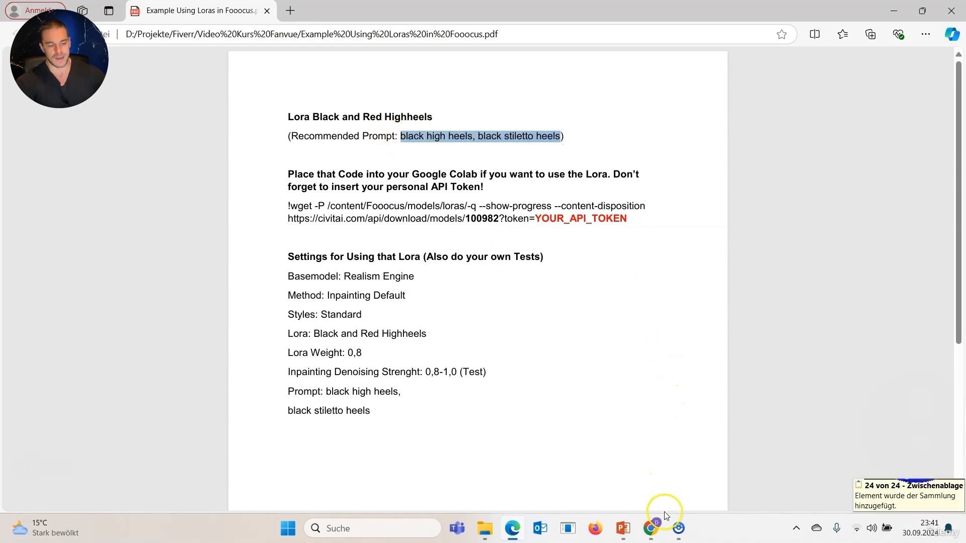
Paste "black high heels, black stiletto heels" as the Fooocus prompt in Chrome
click(652, 526)
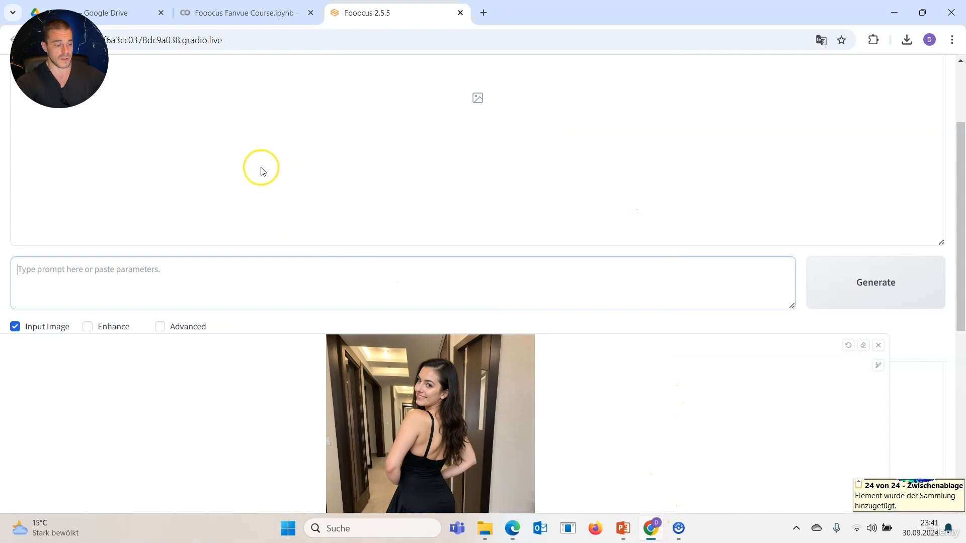
click(154, 273)
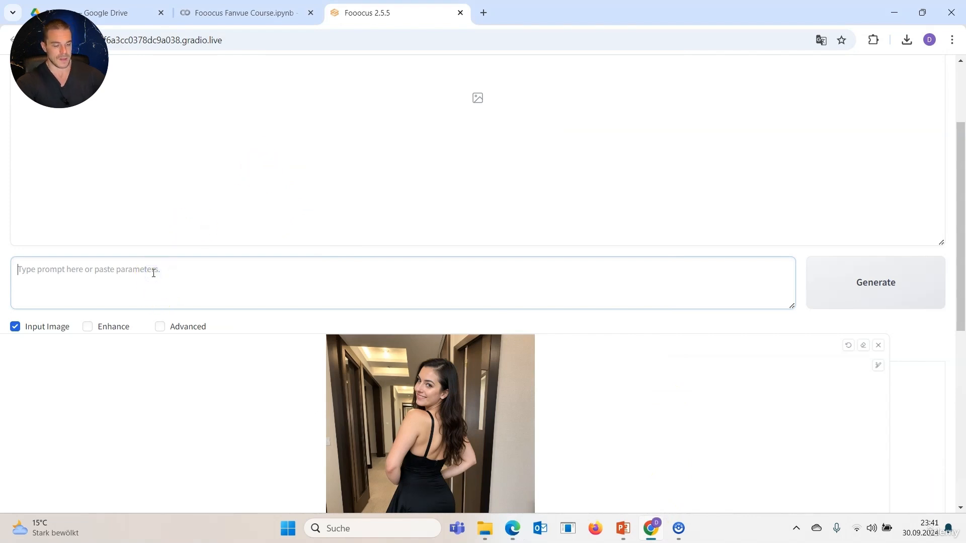
key(ctrl+v)
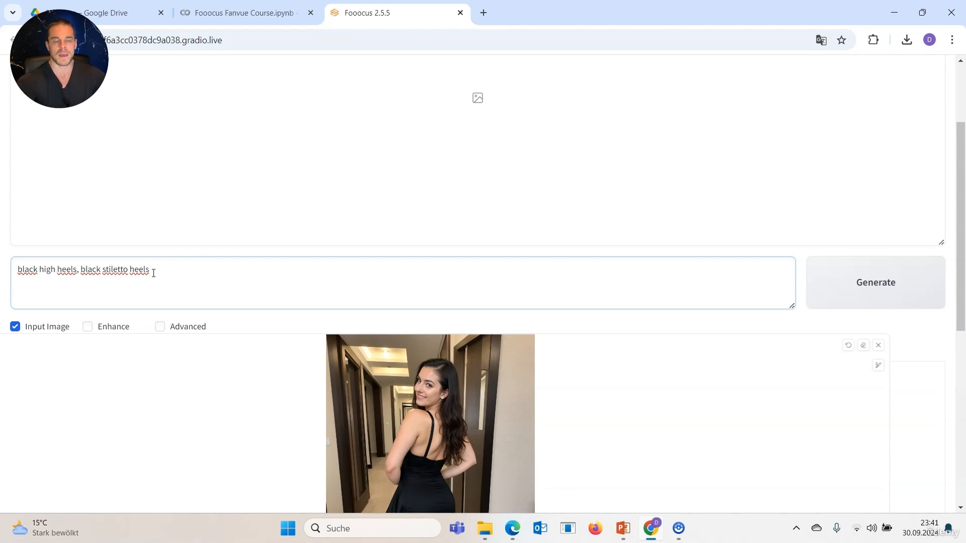
click(110, 293)
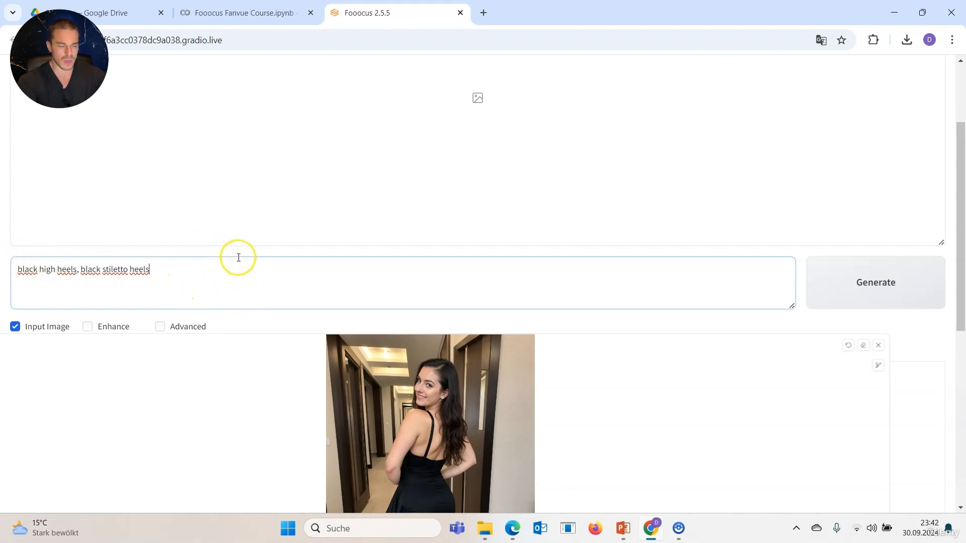
Enable the Advanced settings and set the output format to jpeg, the image number to 3 and the performance to Quality
click(196, 333)
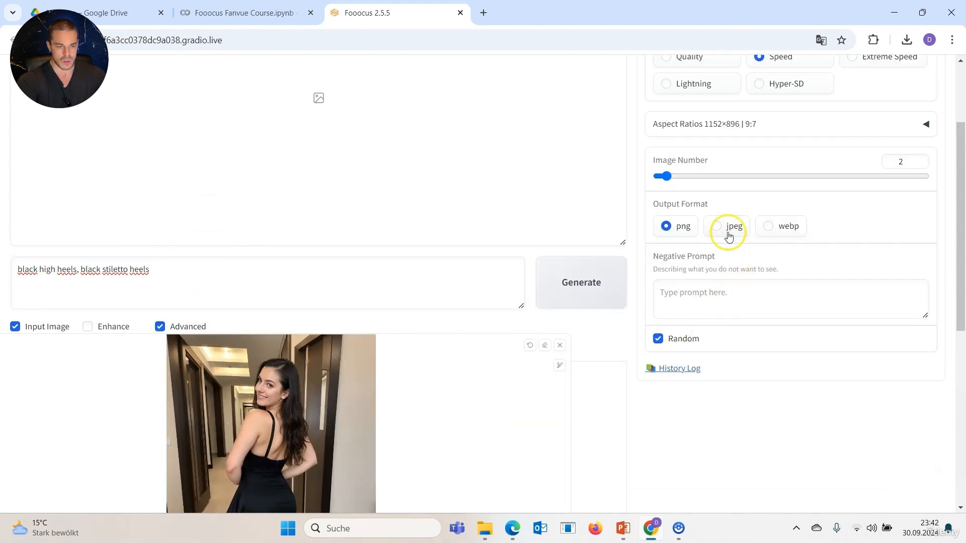
click(728, 229)
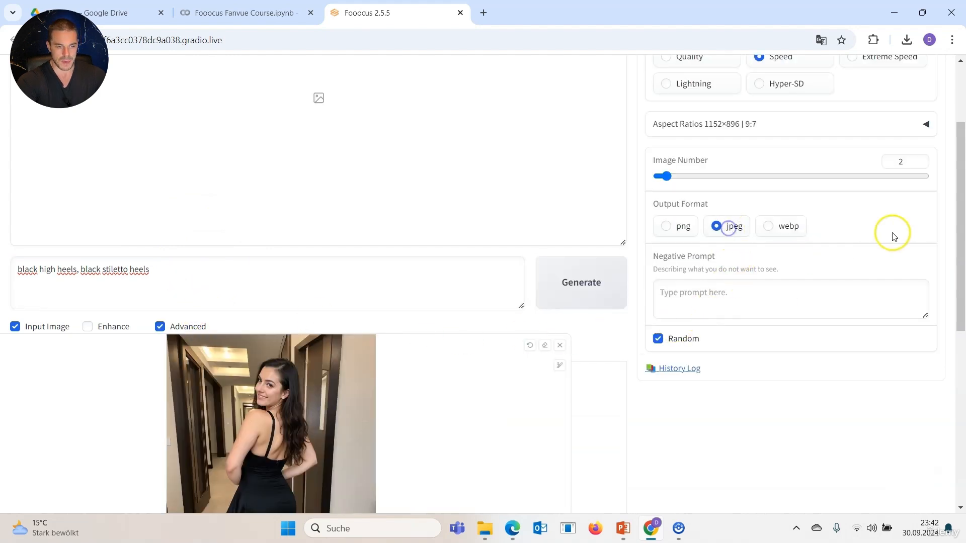
click(920, 158)
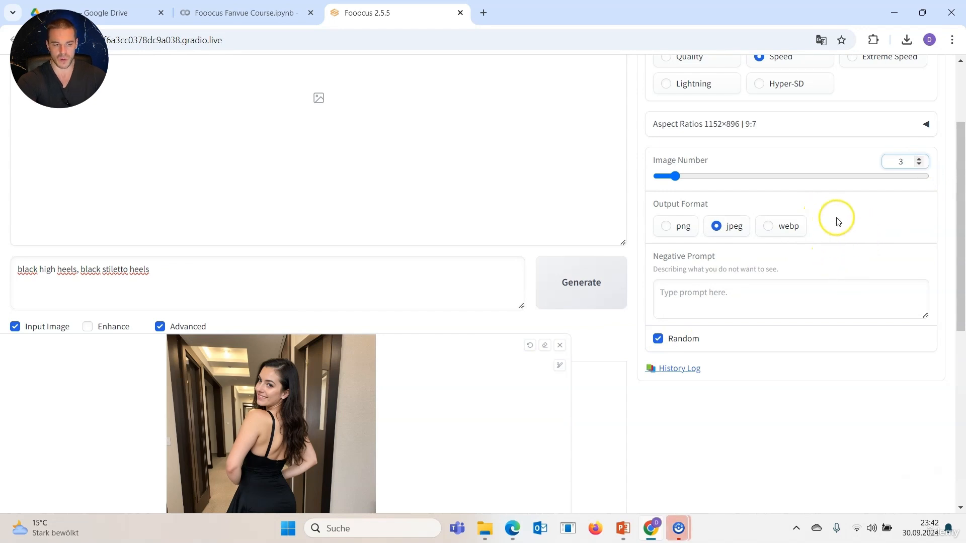
scroll(841, 221, up, 2)
scroll(840, 221, up, 1)
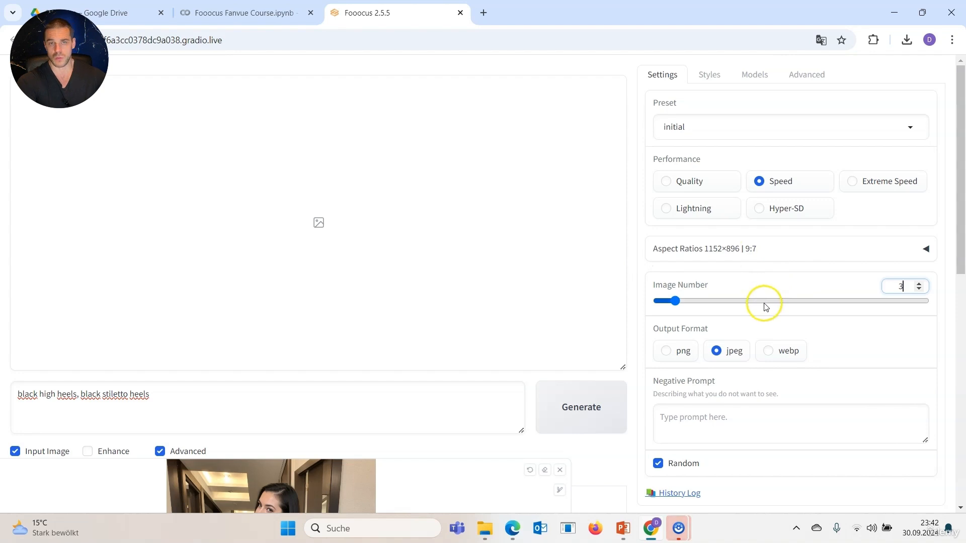
click(702, 190)
Check the enabled styles and set the base model to realismEngineSDXL_v30VAE.safetensors
click(707, 76)
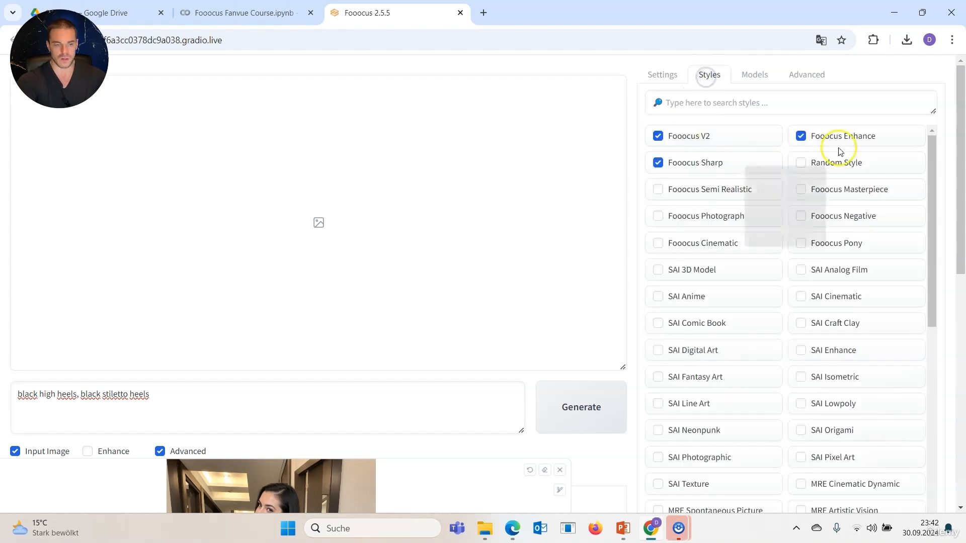
click(756, 76)
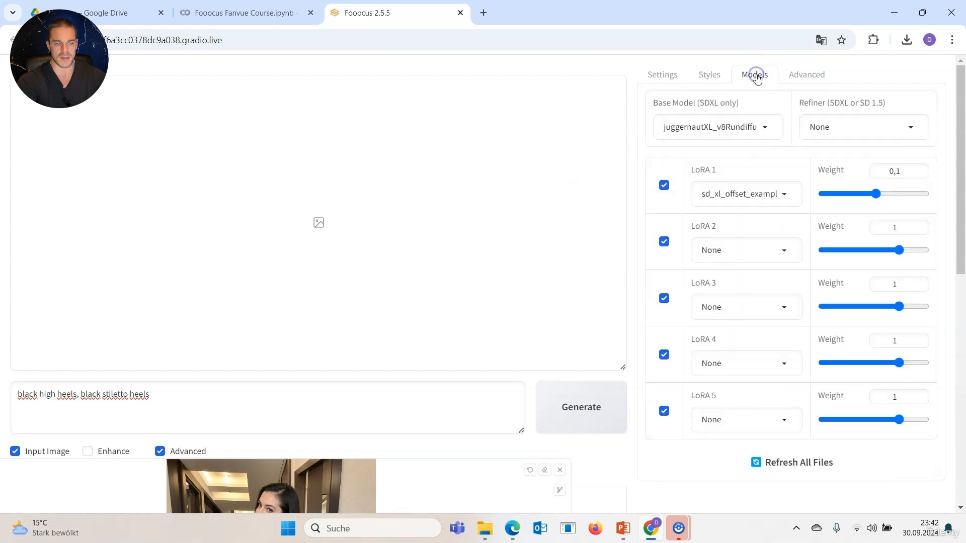
click(753, 127)
click(754, 172)
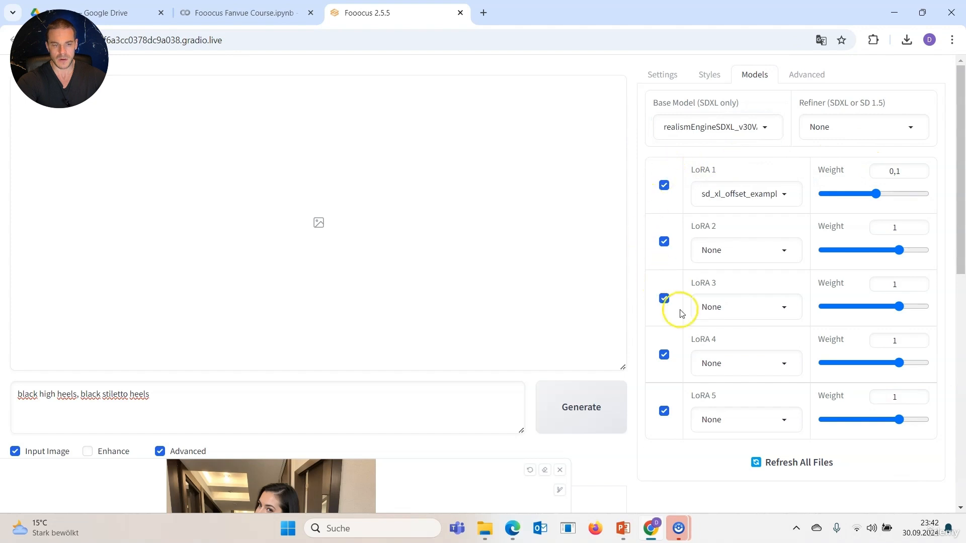
Set LoRA 1 to -q/pumpsheel.safetensors with a weight of 0.8
click(786, 194)
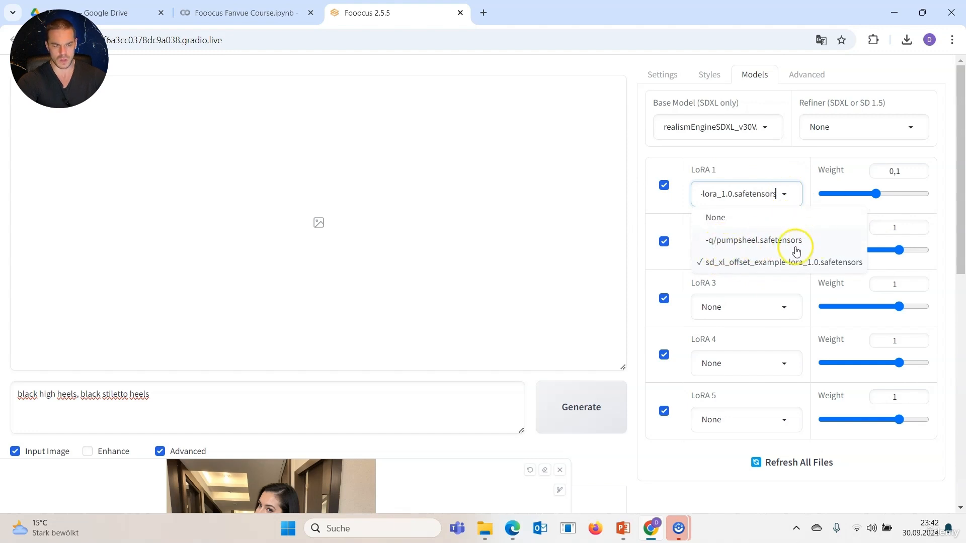
click(767, 244)
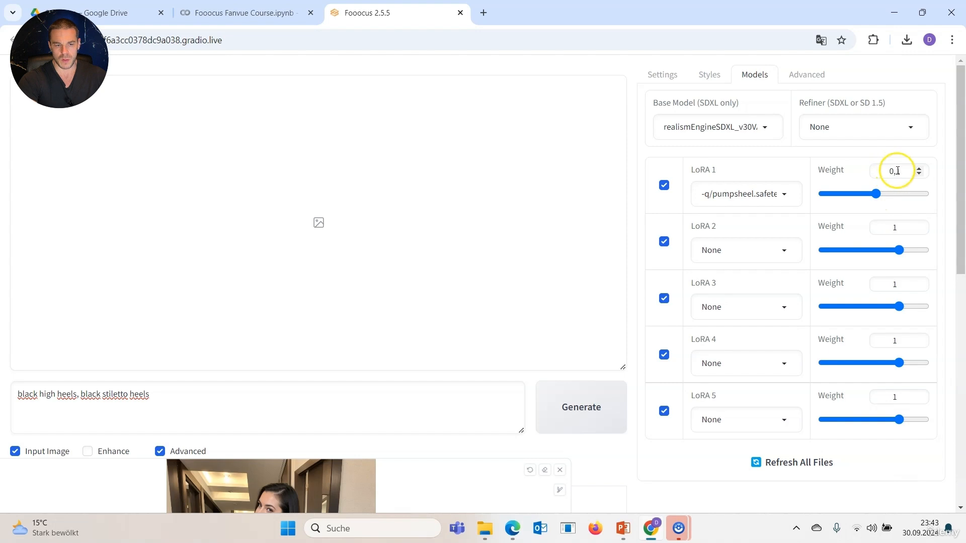
drag(897, 170, 906, 172)
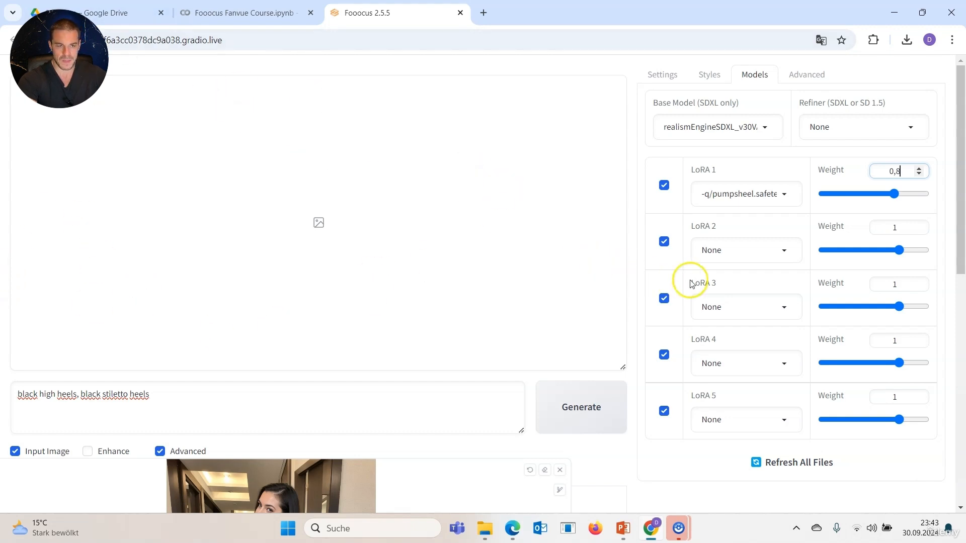
Review the inpaint options under Developer Debug Mode, including denoising strength and respective field, and switch the debug mode back off
click(811, 75)
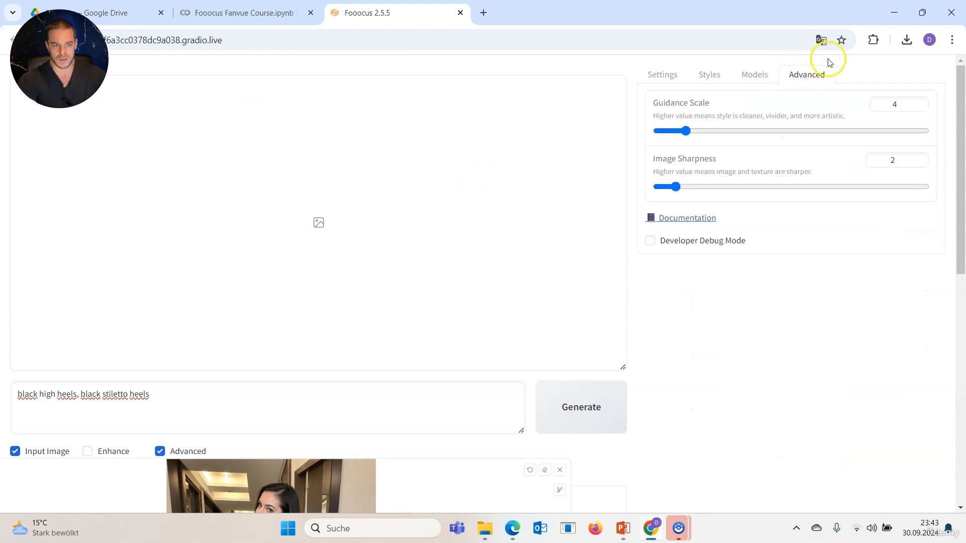
click(650, 241)
click(783, 267)
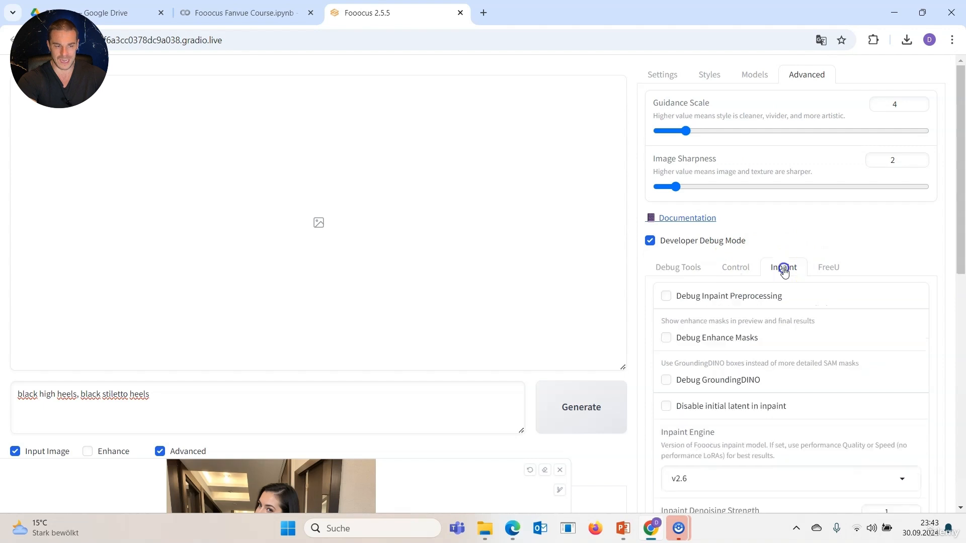
drag(958, 209, 962, 309)
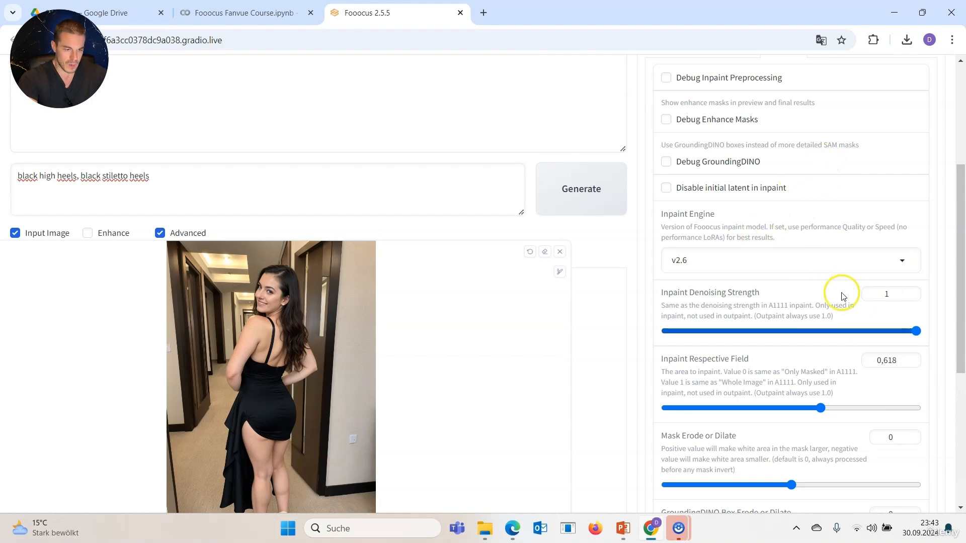
scroll(844, 297, down, 4)
scroll(798, 345, up, 8)
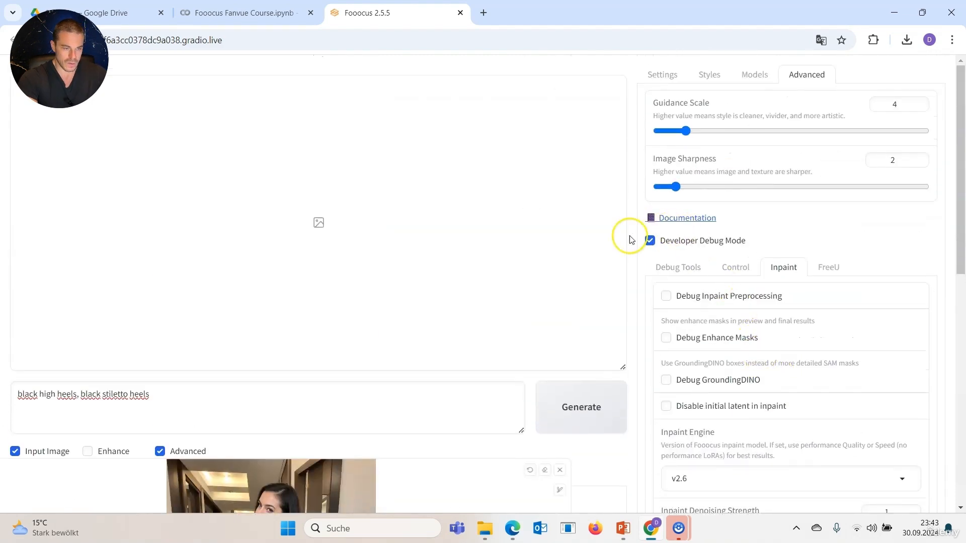
click(650, 240)
Generate the inpainted high heel images and stop the run after the second image
scroll(463, 366, down, 1)
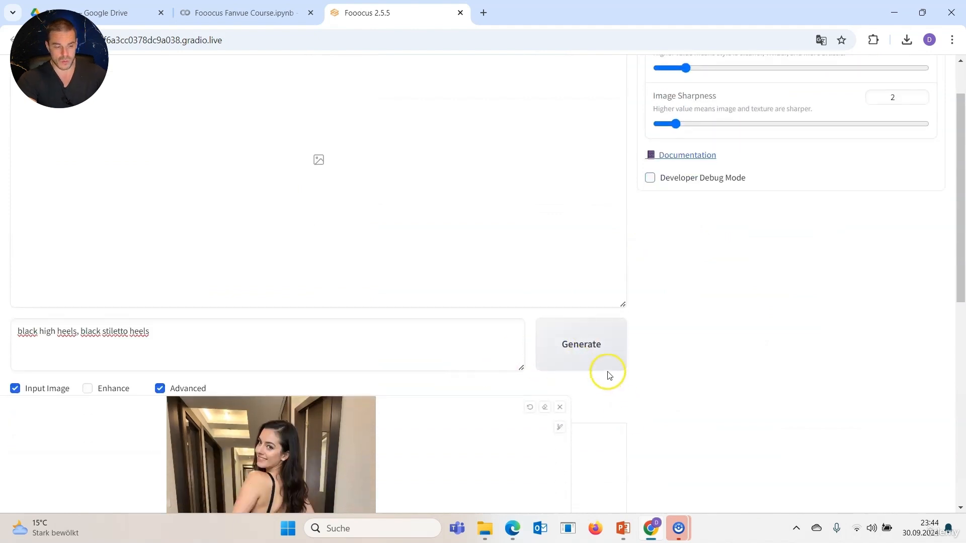
click(603, 344)
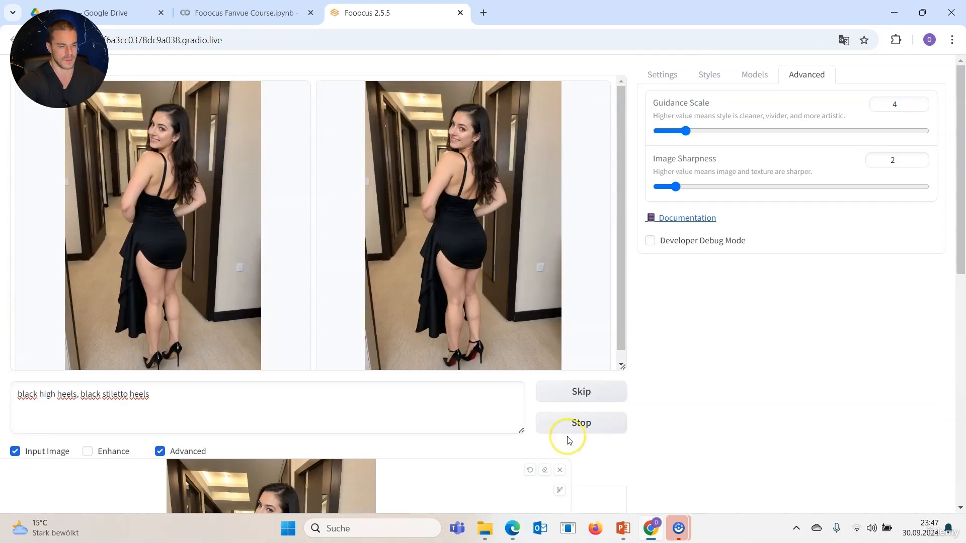
click(569, 439)
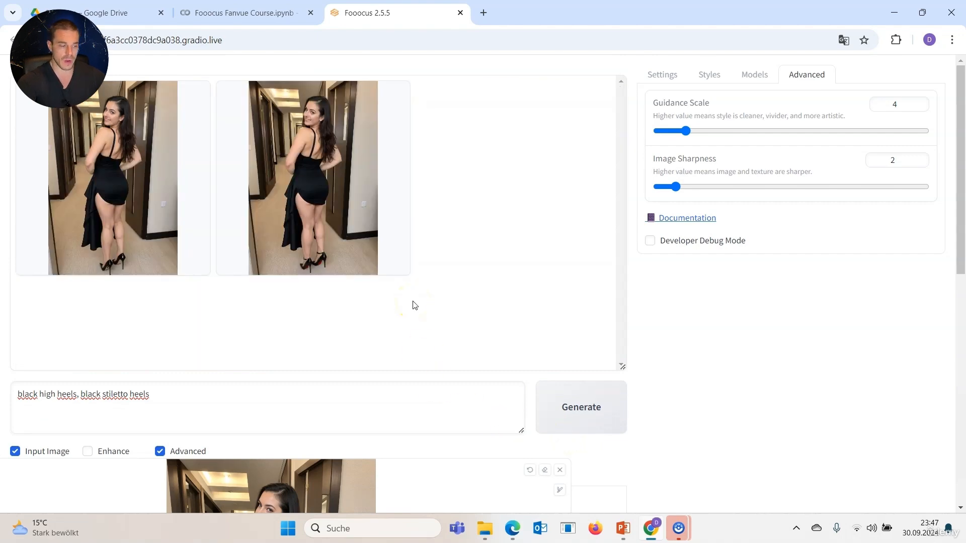
Examine the shoes in both generated images at full size and close the enlarged view
click(128, 180)
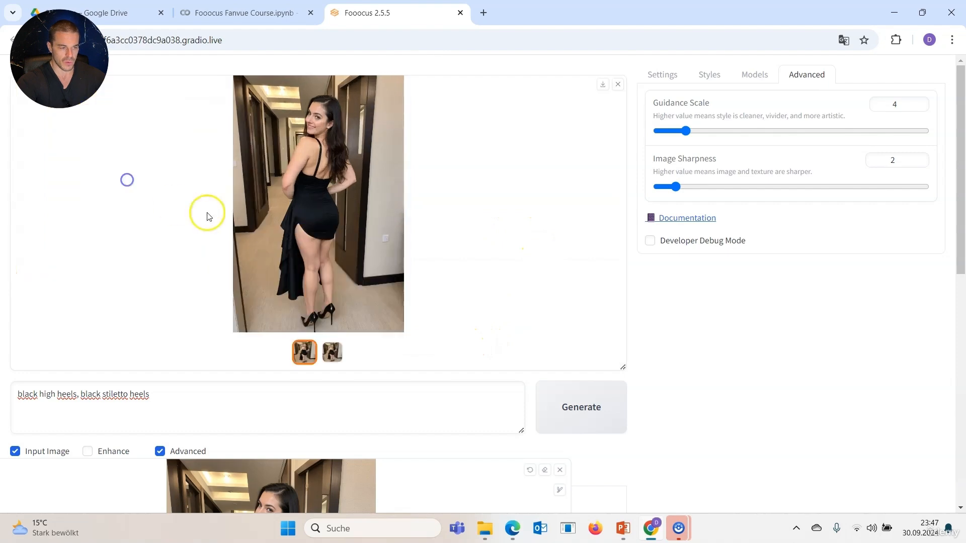
click(301, 227)
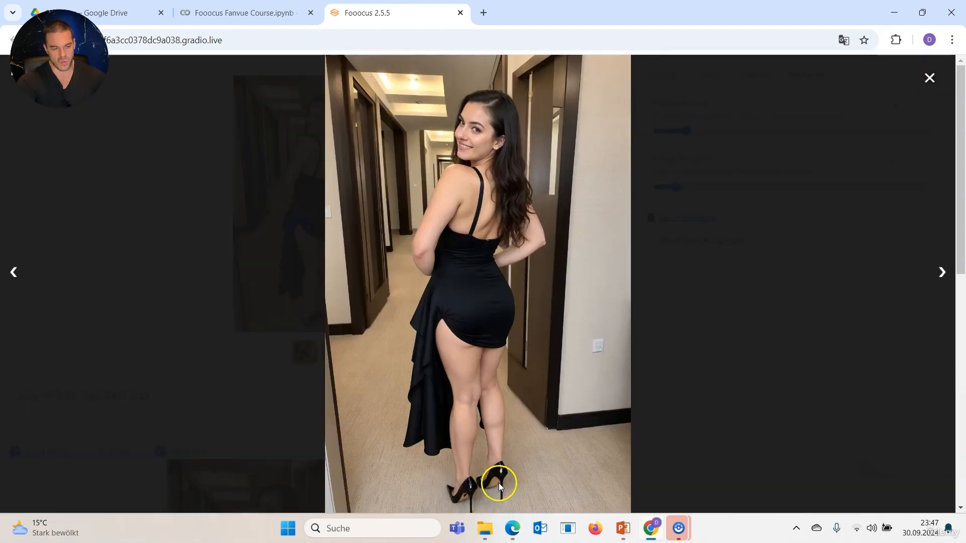
click(940, 273)
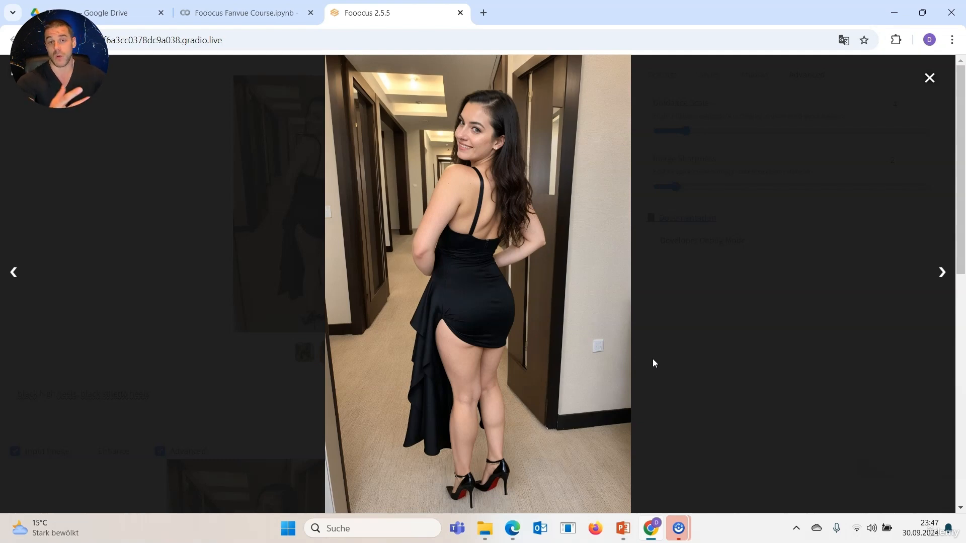
click(928, 79)
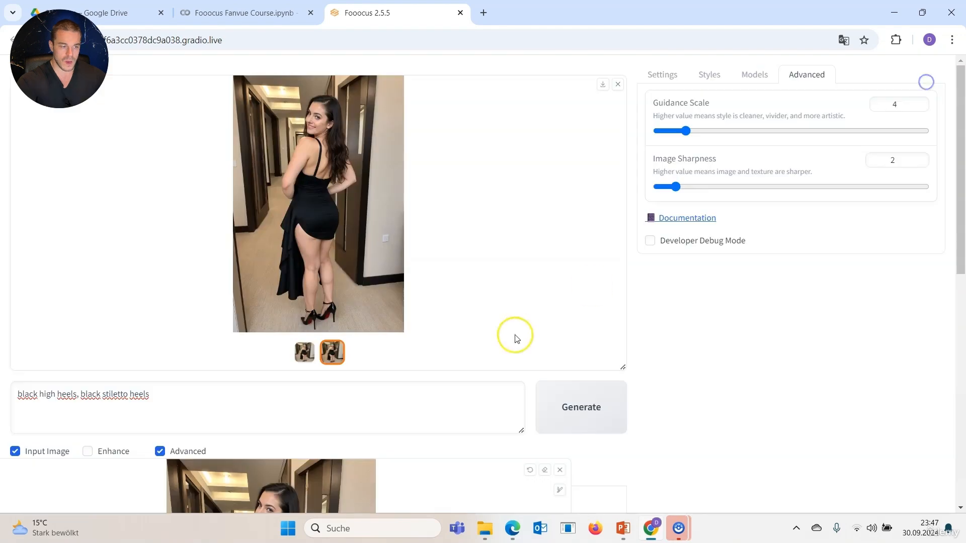